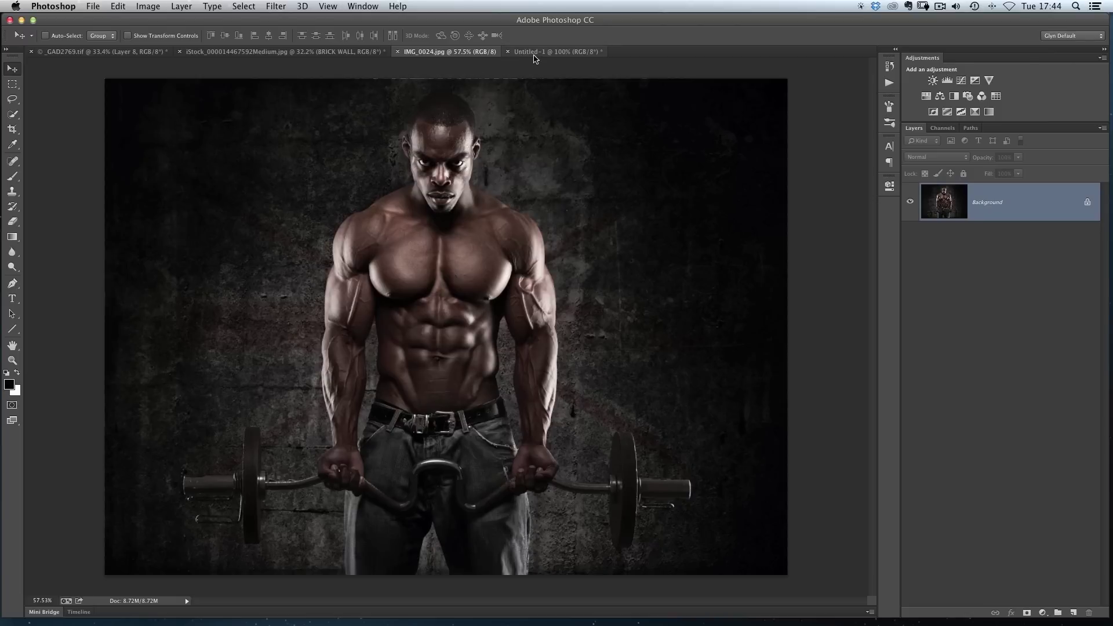
Step: Place union-jack.jpg into the brick wall document and scale it up from its centre to about 156%
{"action": "left_click", "coordinate": [313, 51]}
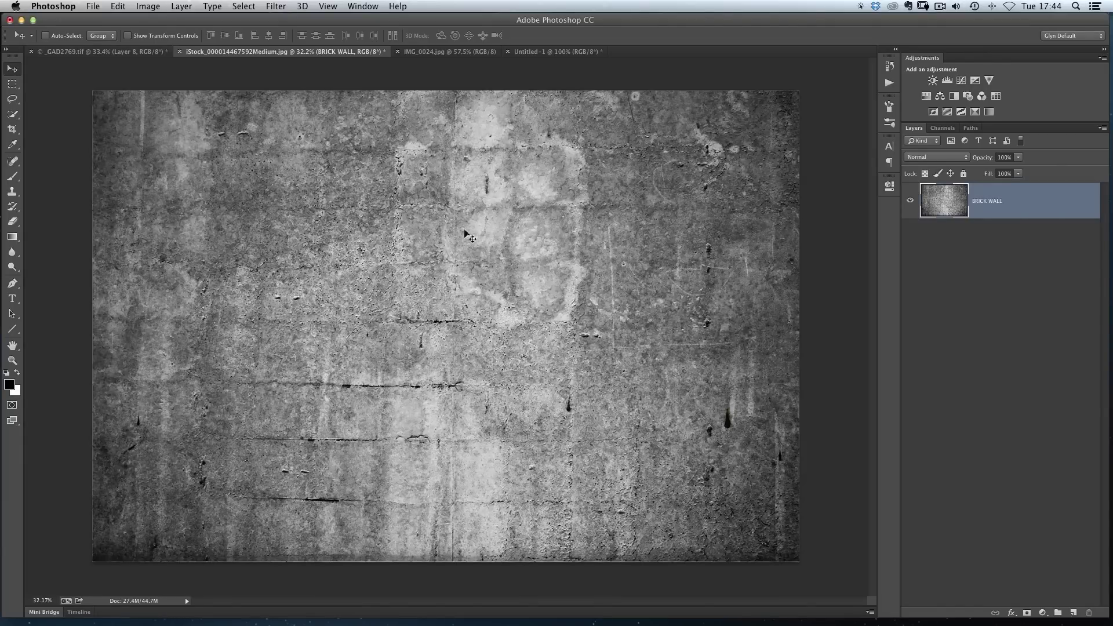
{"action": "left_click", "coordinate": [93, 7]}
{"action": "left_click", "coordinate": [121, 200]}
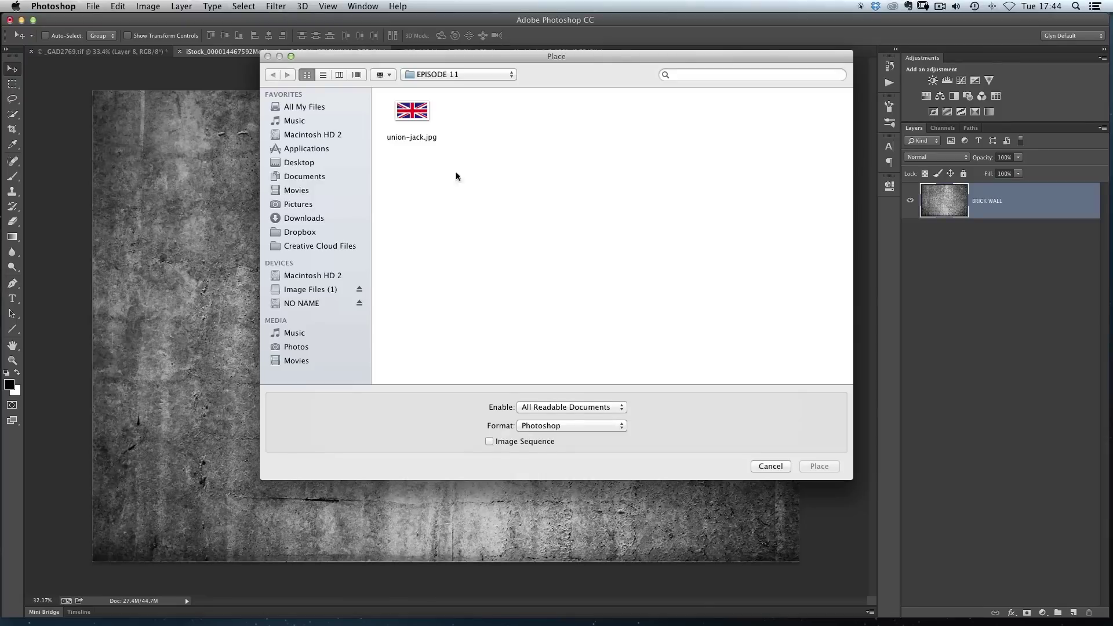
{"action": "left_click", "coordinate": [406, 113]}
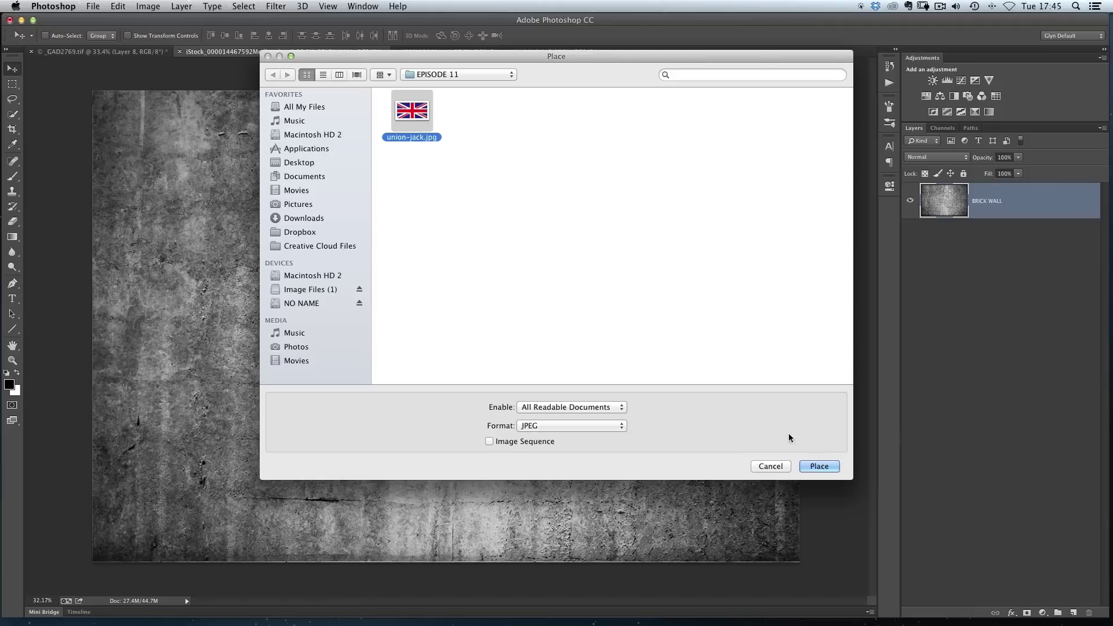
{"action": "left_click", "coordinate": [818, 466]}
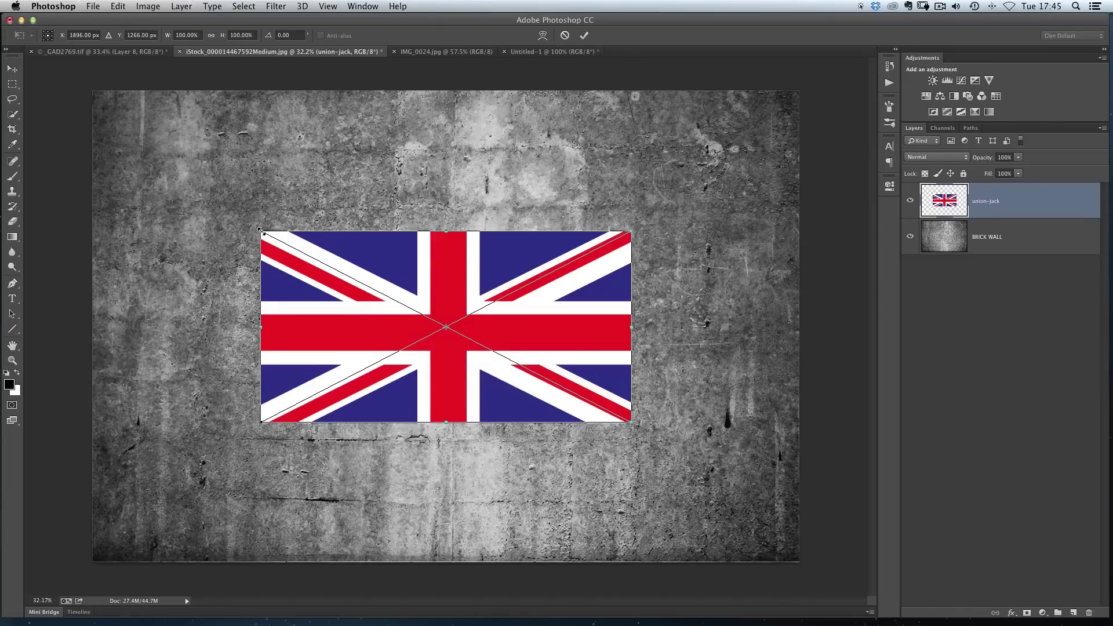
{"action": "left_click_drag", "start_coordinate": [260, 231], "coordinate": [156, 177]}
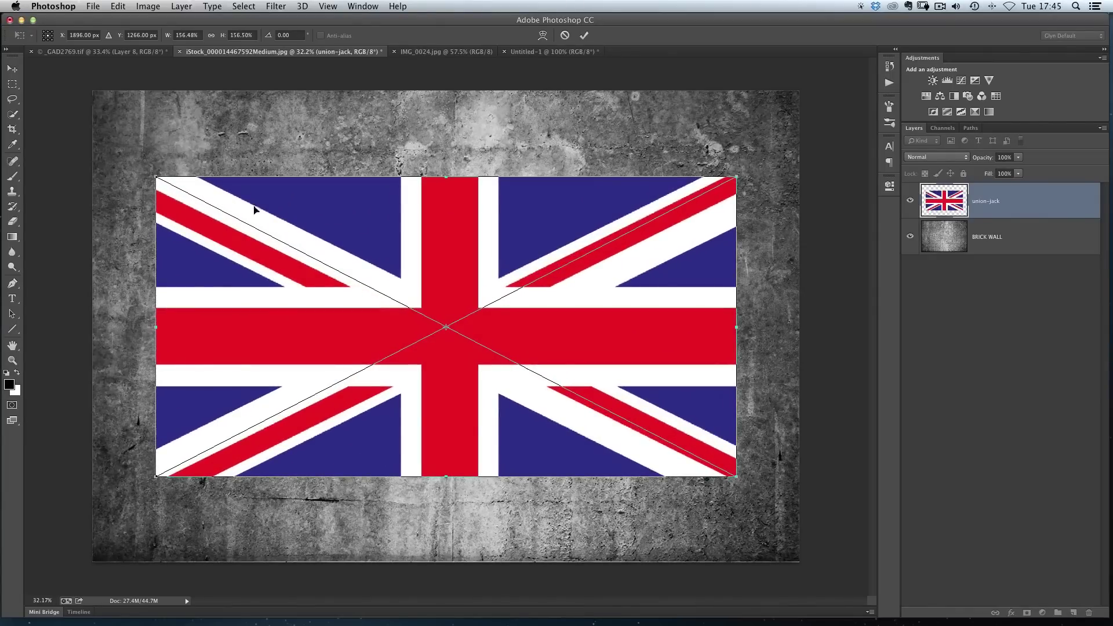
{"action": "key", "text": "Return"}
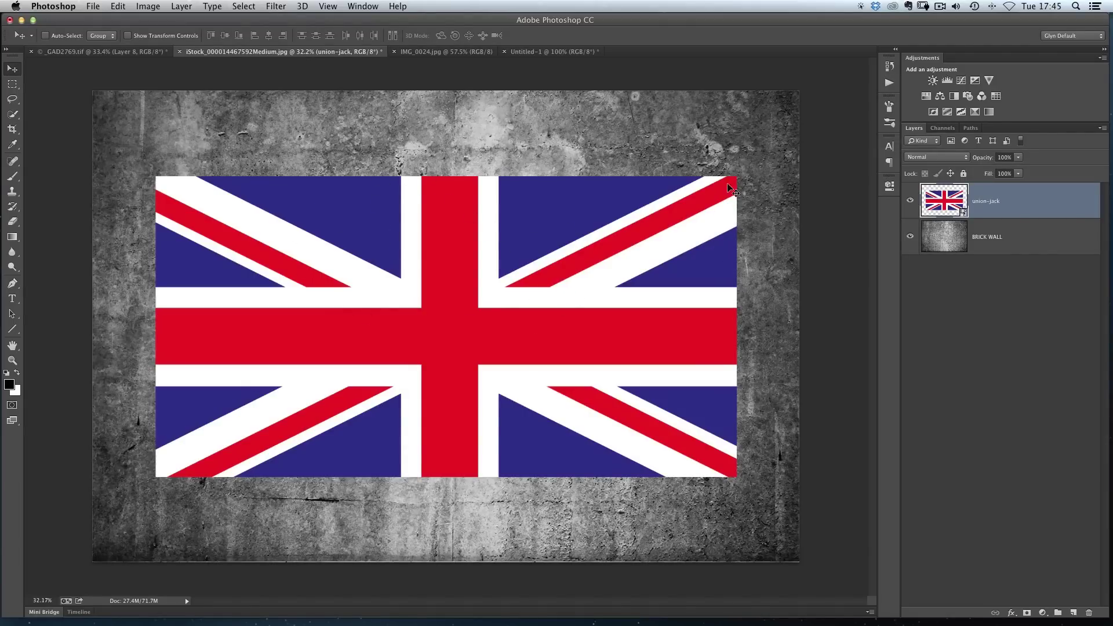
Step: Set the union-jack layer's blend mode to Overlay and inspect how the wall texture blends with the flag
{"action": "left_click", "coordinate": [935, 159]}
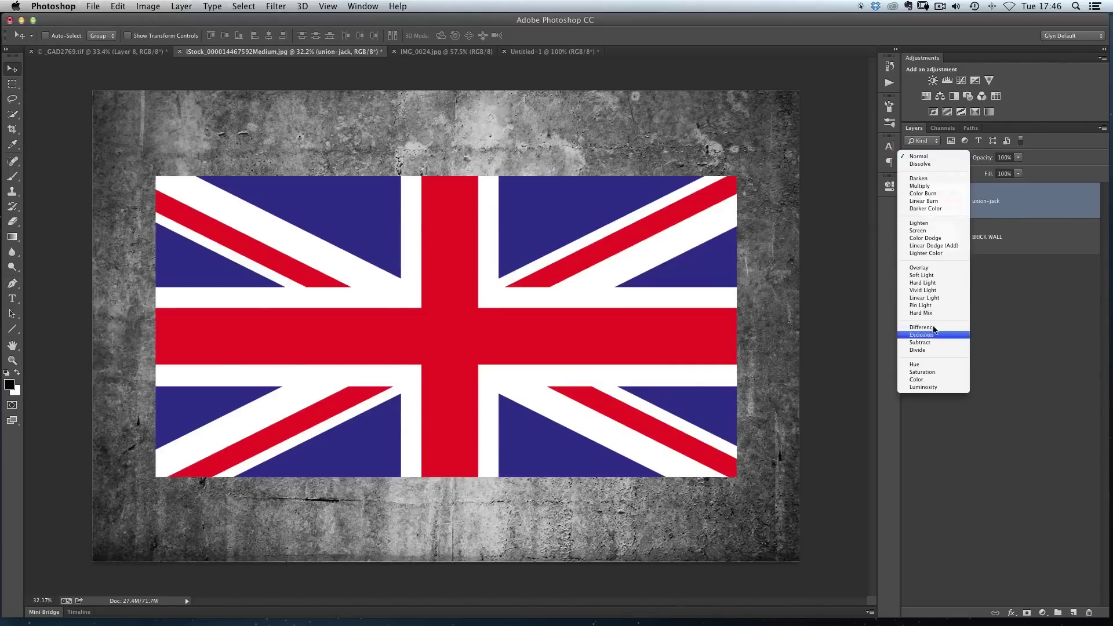
{"action": "left_click", "coordinate": [928, 271]}
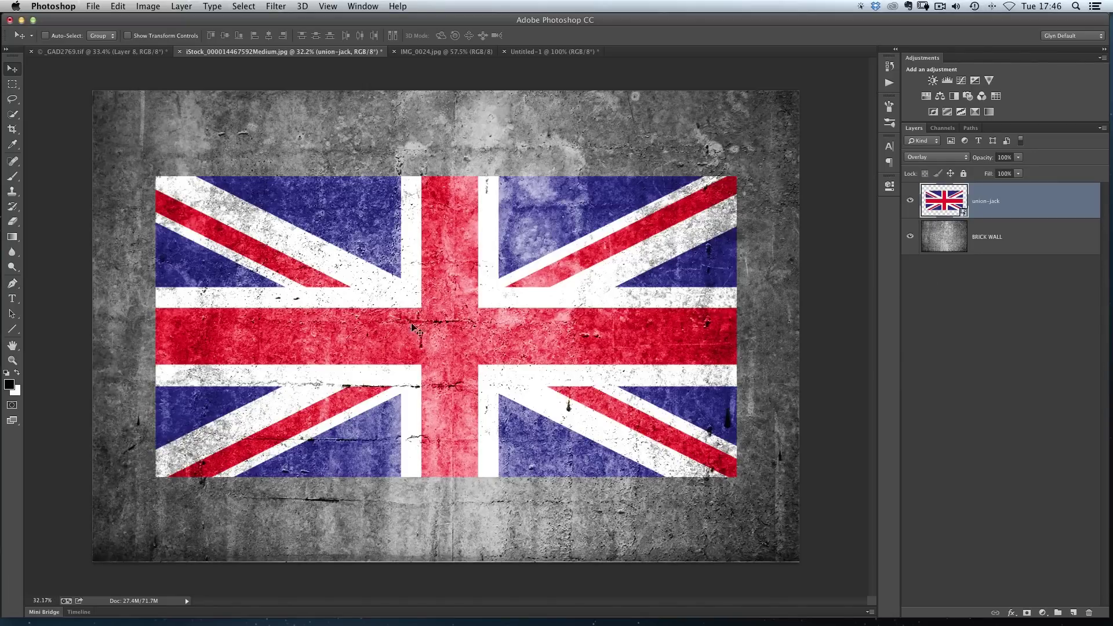
{"action": "scroll", "coordinate": [442, 321], "scroll_direction": "up", "scroll_amount": 1}
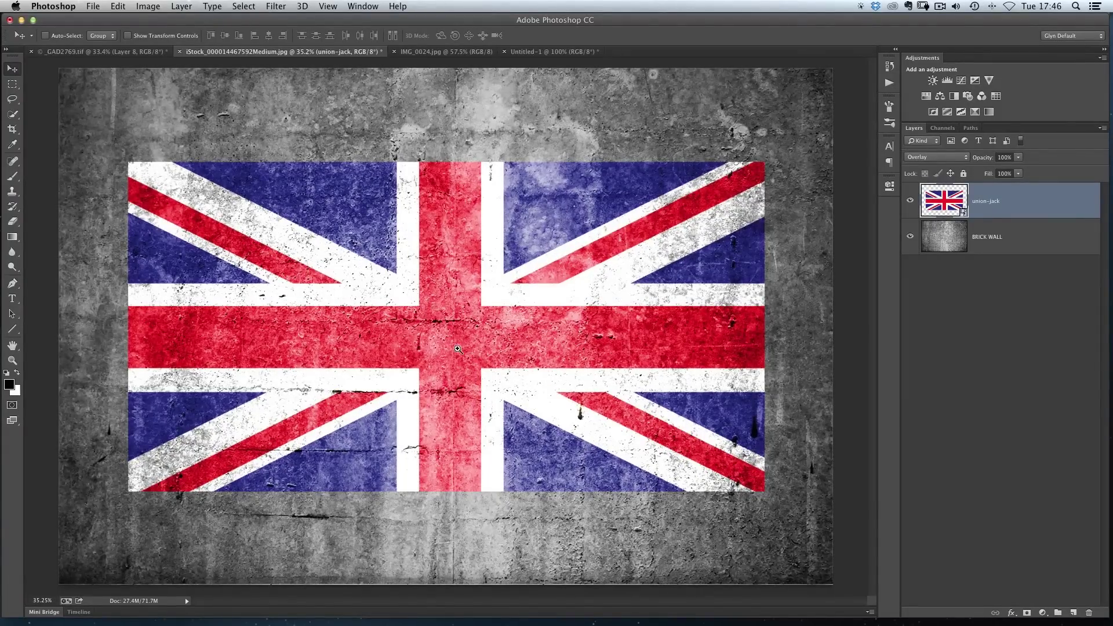
{"action": "scroll", "coordinate": [458, 335], "scroll_direction": "up", "scroll_amount": 1}
{"action": "scroll", "coordinate": [458, 335], "scroll_direction": "up", "scroll_amount": 2}
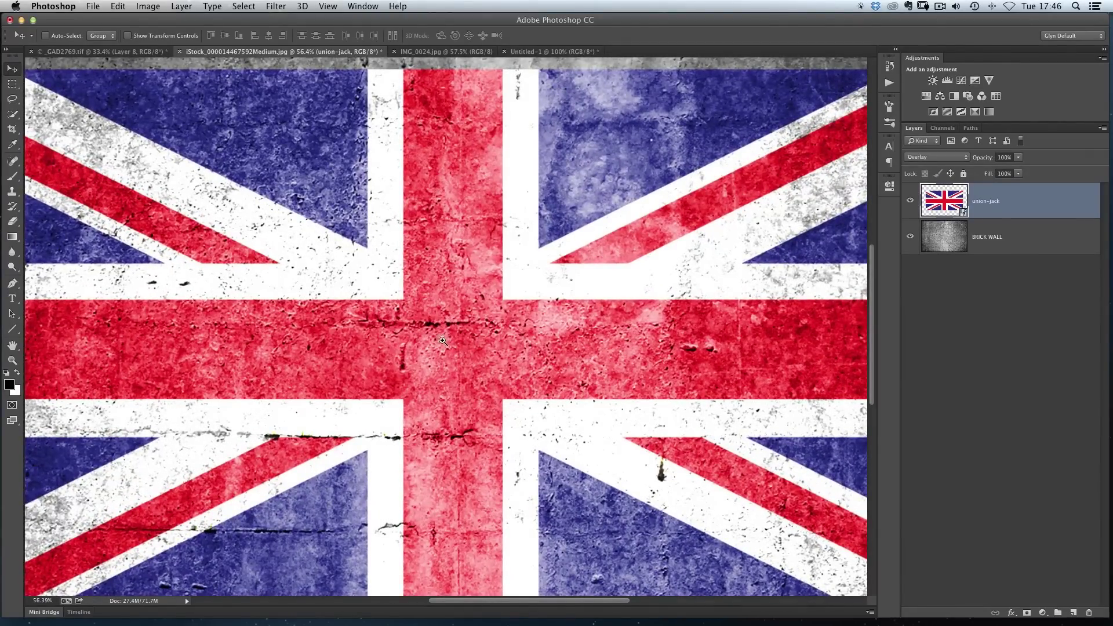
{"action": "scroll", "coordinate": [399, 355], "scroll_direction": "down", "scroll_amount": 2}
{"action": "scroll", "coordinate": [348, 414], "scroll_direction": "up", "scroll_amount": 3}
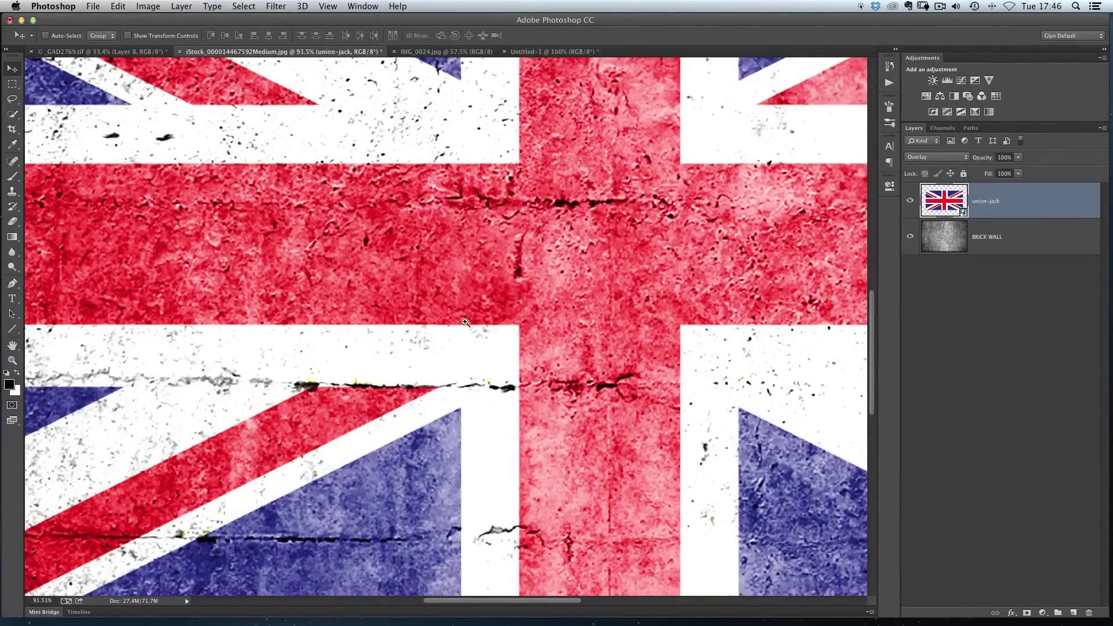
{"action": "scroll", "coordinate": [396, 306], "scroll_direction": "down", "scroll_amount": 2}
{"action": "scroll", "coordinate": [396, 306], "scroll_direction": "down", "scroll_amount": 3}
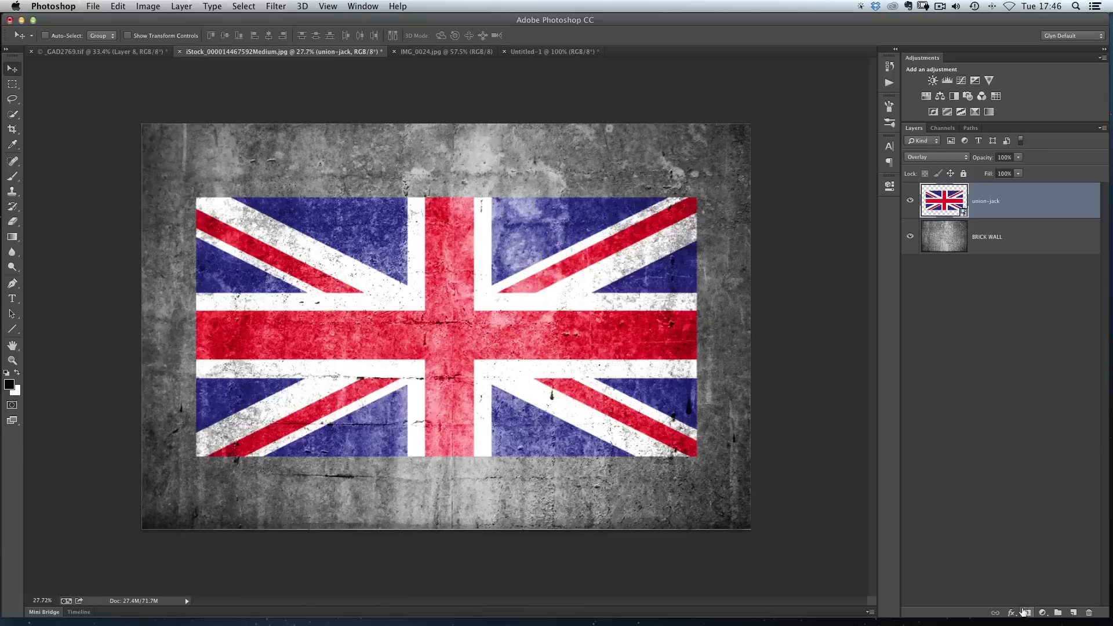
Step: Add a layer mask to the union-jack layer and choose the 27 px spatter tip for the Brush tool
{"action": "left_click", "coordinate": [1027, 613]}
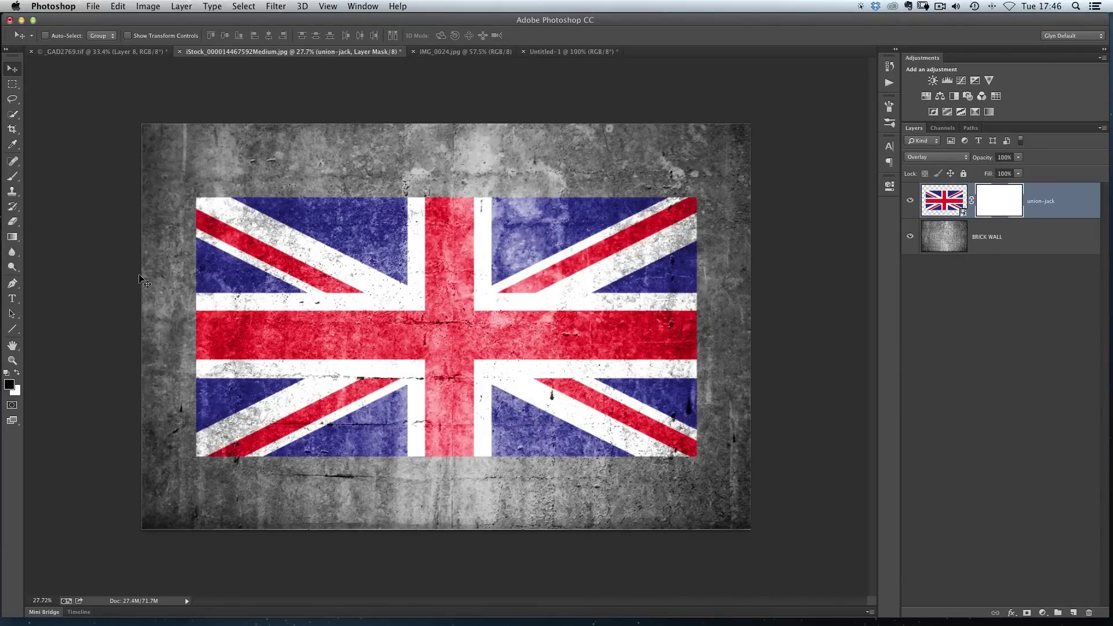
{"action": "key", "text": "b"}
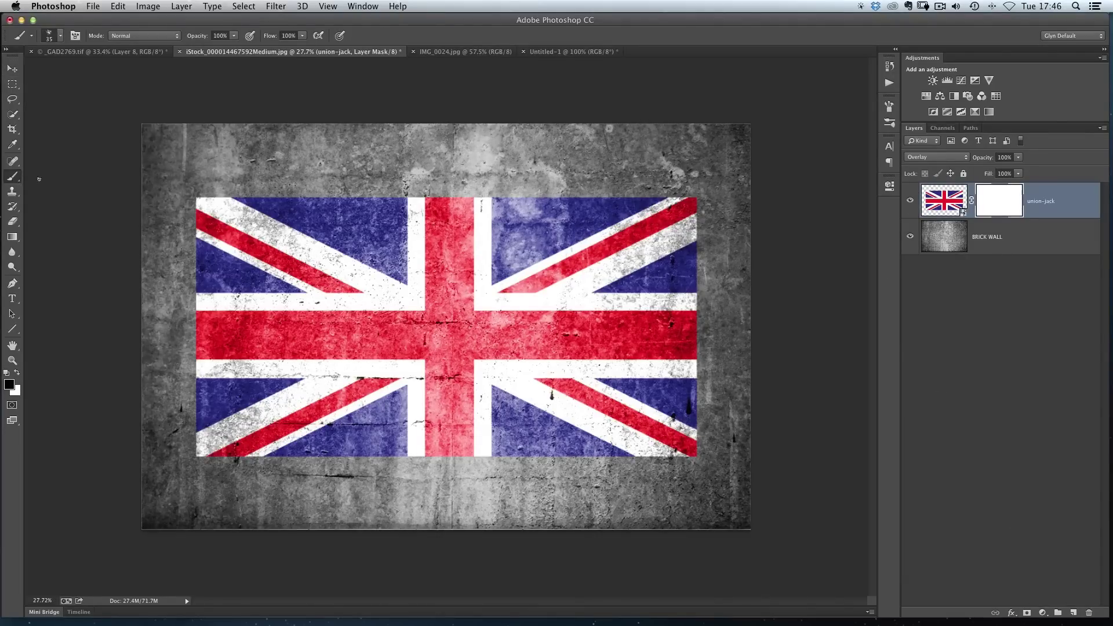
{"action": "left_click", "coordinate": [15, 180]}
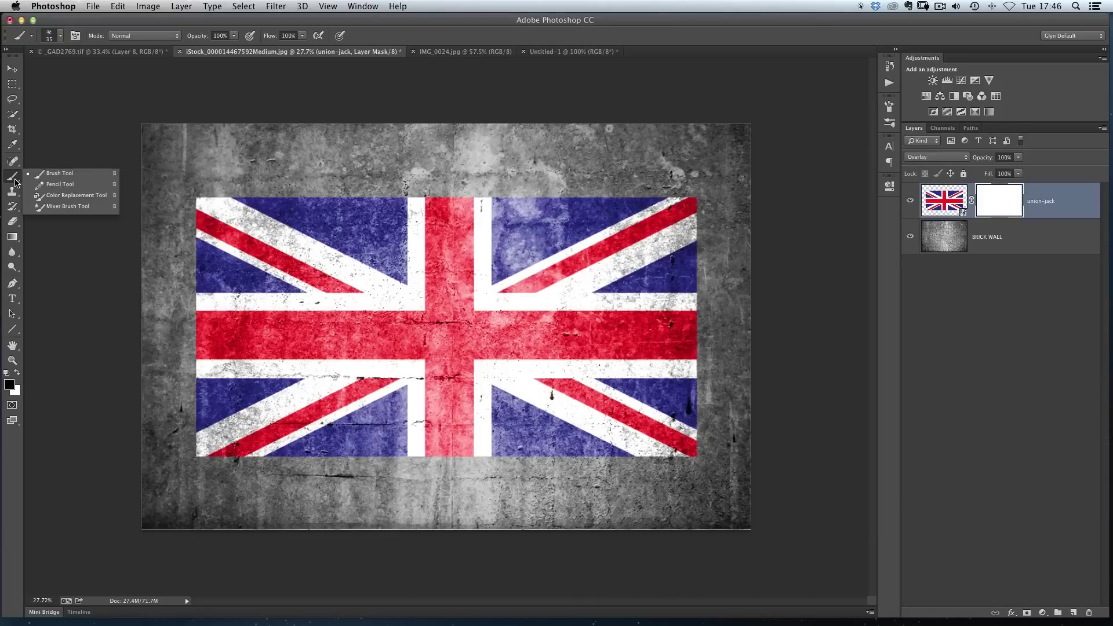
{"action": "left_click", "coordinate": [69, 176]}
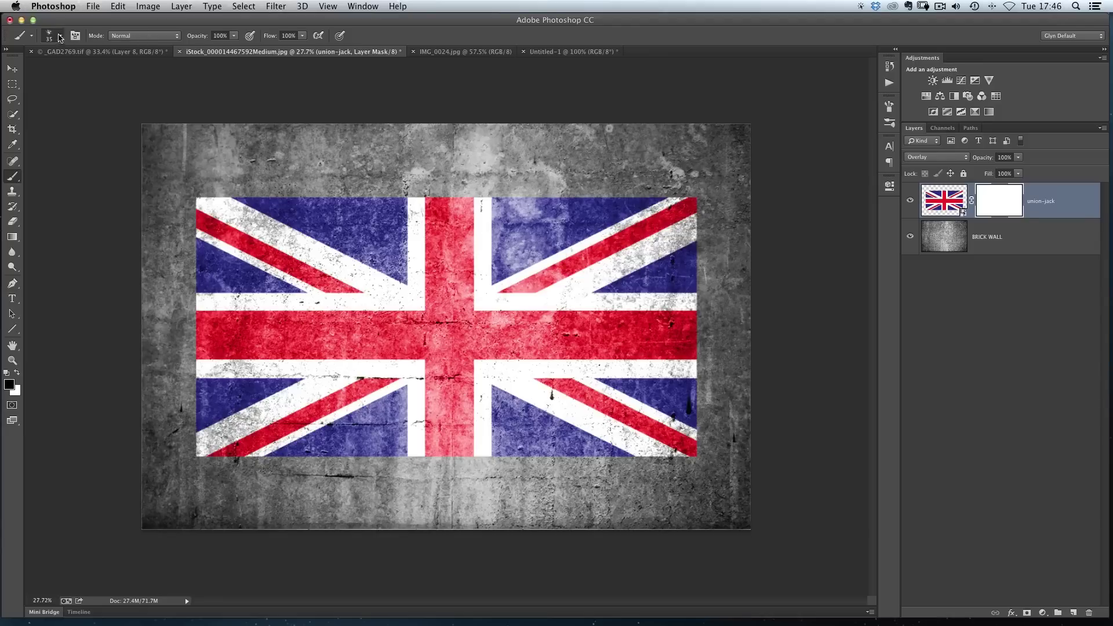
{"action": "left_click", "coordinate": [61, 36]}
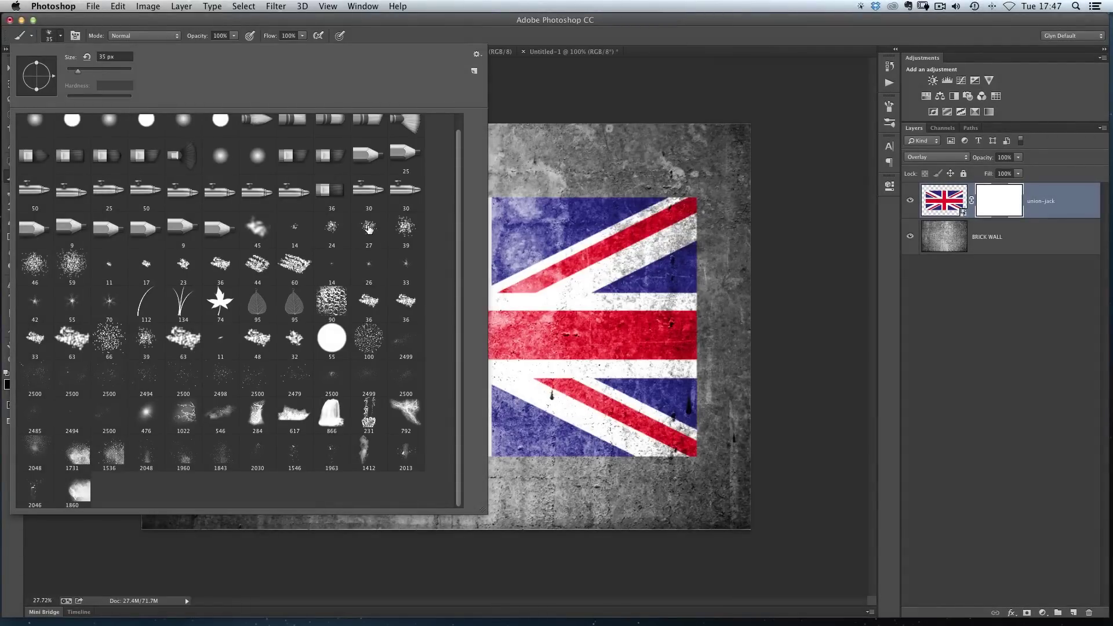
{"action": "left_click", "coordinate": [368, 229]}
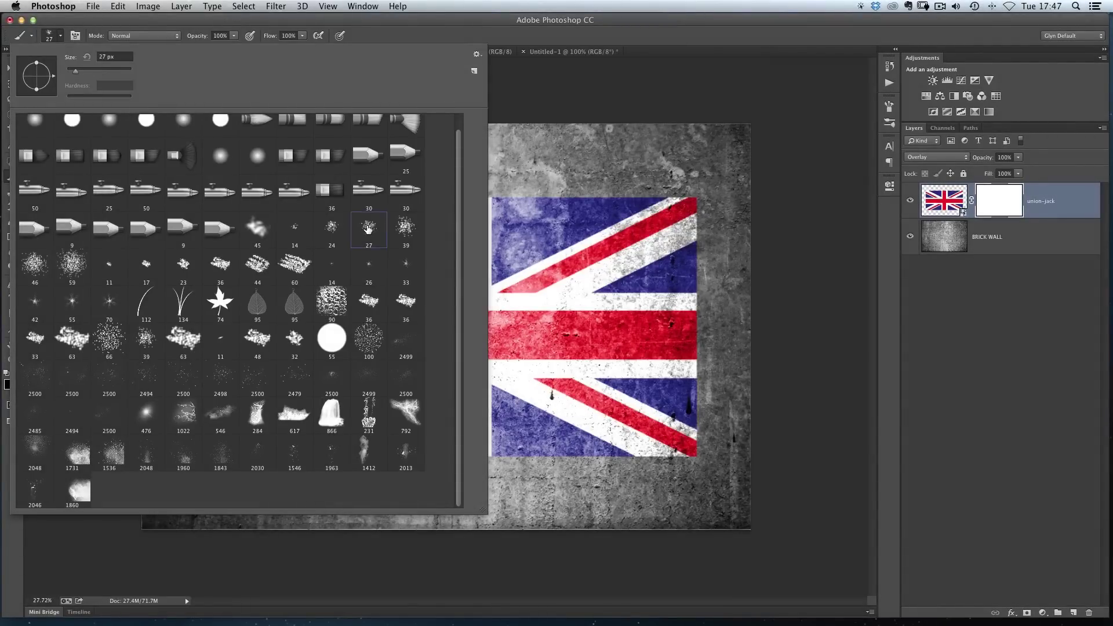
{"action": "left_click", "coordinate": [675, 36]}
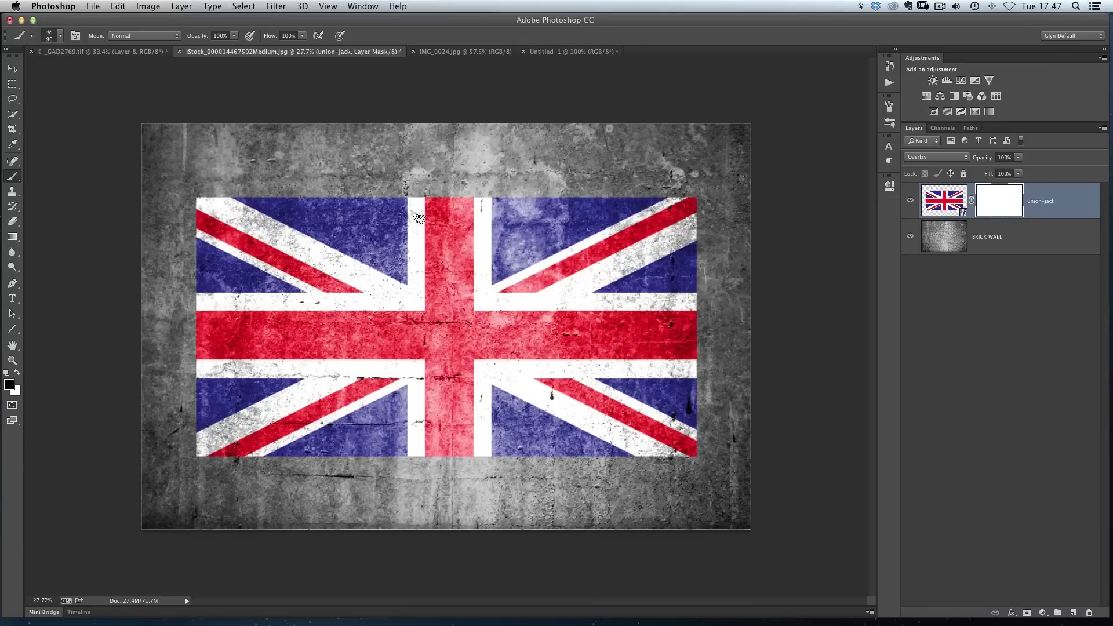
Step: Enlarge the brush to 400 px and paint black on the mask along the left part of the flag's upper edge
{"action": "key", "text": "bracketright"}
{"action": "key", "text": "bracketright"}
{"action": "key", "text": "bracketright"}
{"action": "key", "text": "bracketright"}
{"action": "key", "text": "bracketright"}
{"action": "key", "text": "bracketright"}
{"action": "key", "text": "bracketright"}
{"action": "key", "text": "bracketright"}
{"action": "left_click", "coordinate": [333, 185]}
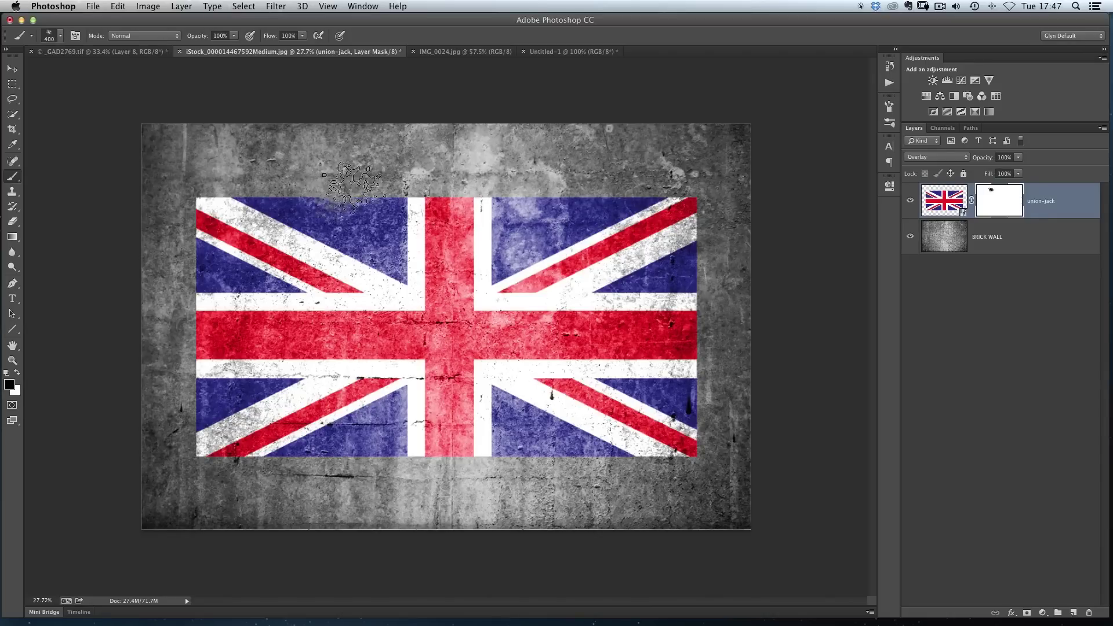
{"action": "mouse_move", "coordinate": [353, 185]}
{"action": "left_mouse_down"}
{"action": "mouse_move", "coordinate": [403, 191]}
{"action": "mouse_move", "coordinate": [272, 187]}
{"action": "left_mouse_up"}
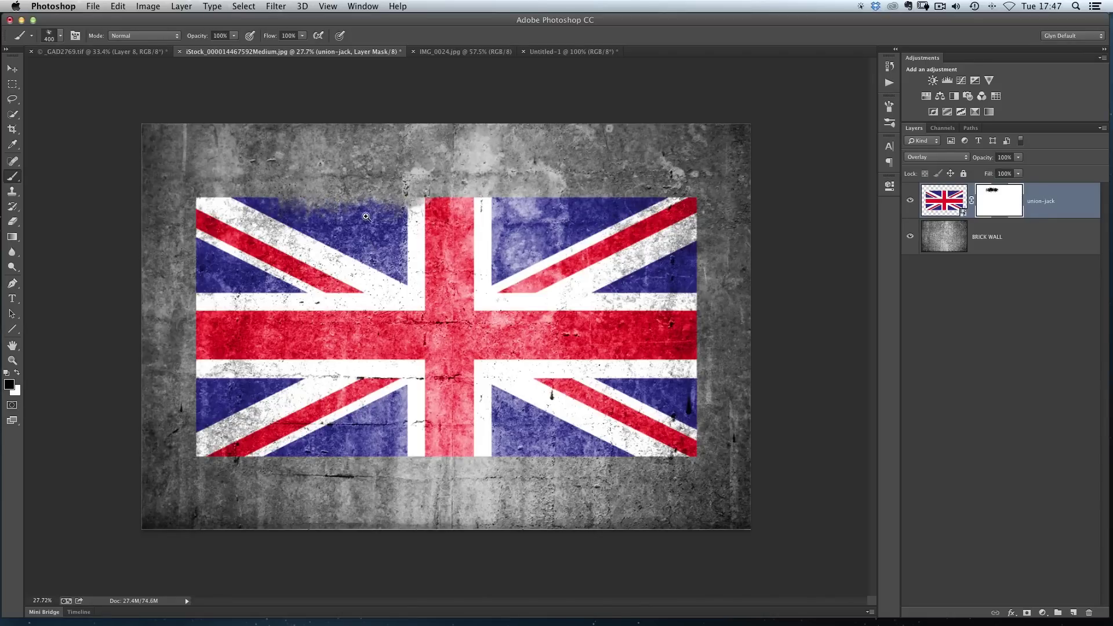
{"action": "left_click", "coordinate": [366, 217]}
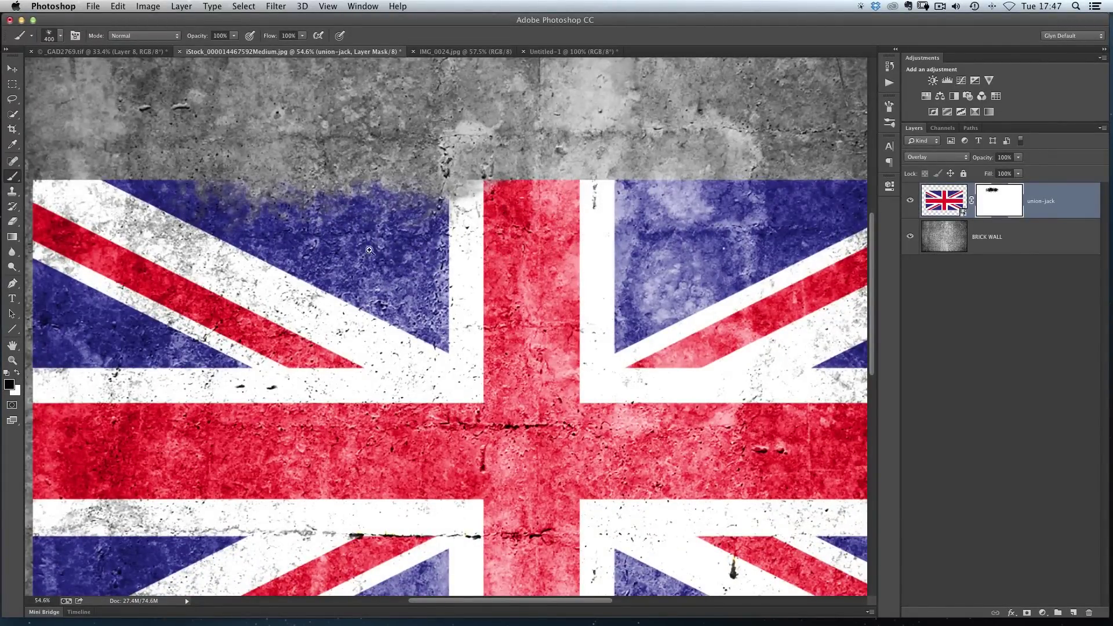
{"action": "left_click_drag", "start_coordinate": [369, 250], "coordinate": [348, 253]}
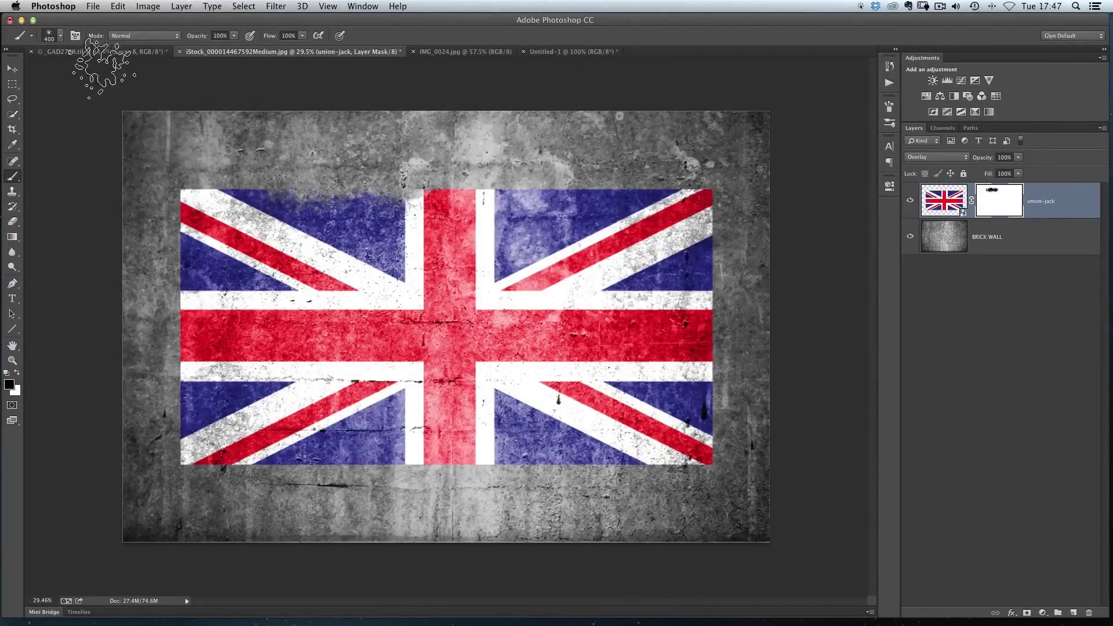
Step: Enable Shape Dynamics for the brush, with size jitter at 78% and angle jitter at 77%
{"action": "left_click", "coordinate": [75, 35]}
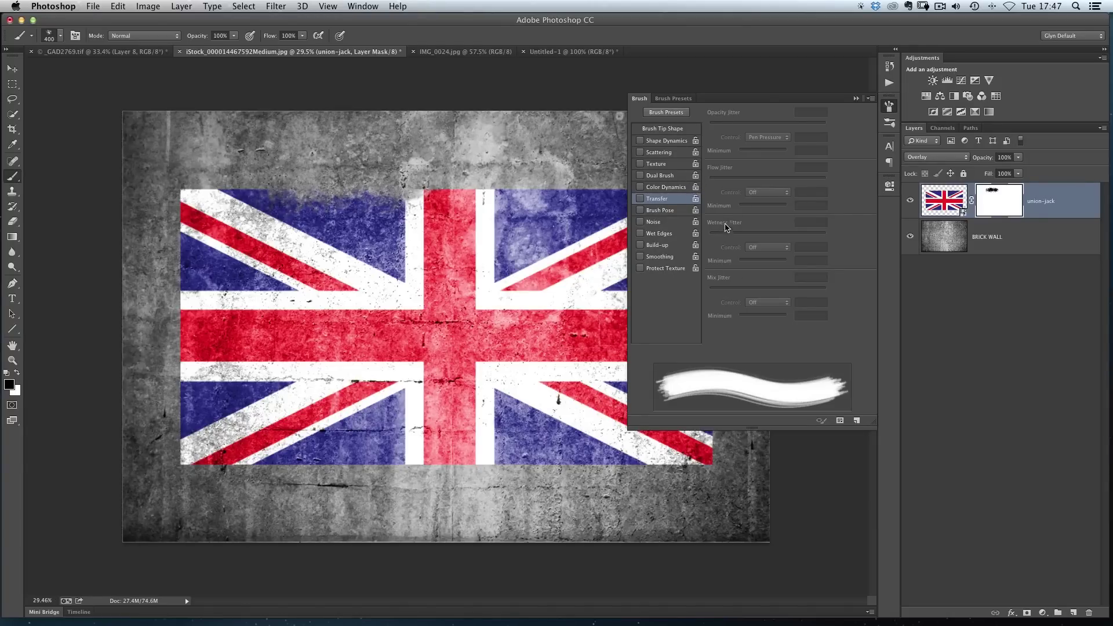
{"action": "left_click", "coordinate": [640, 140]}
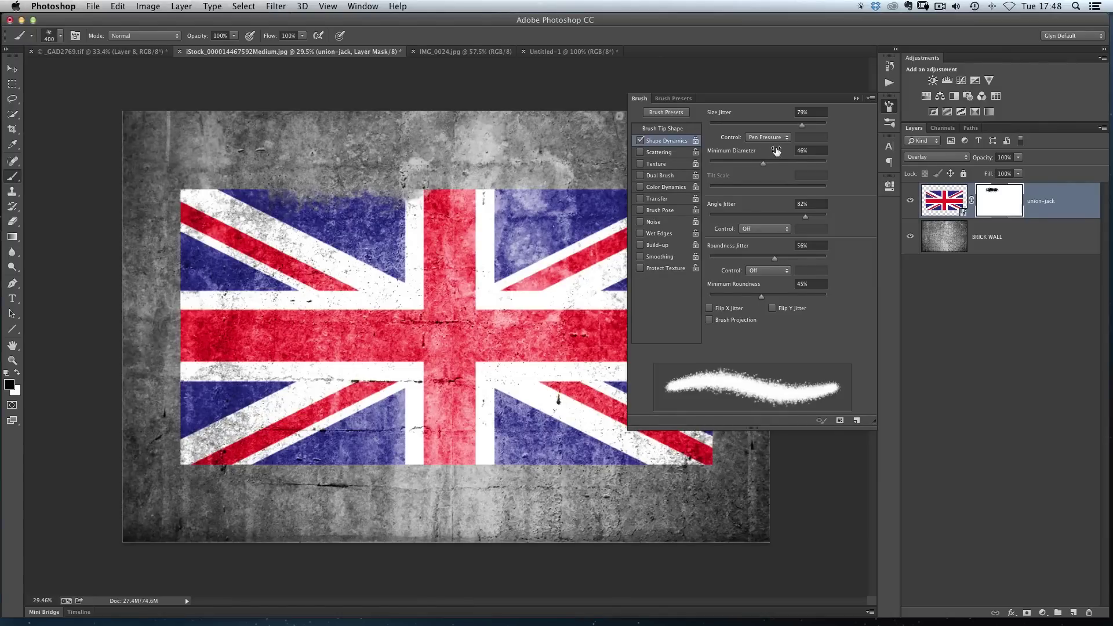
{"action": "mouse_move", "coordinate": [800, 126]}
{"action": "left_mouse_down"}
{"action": "mouse_move", "coordinate": [756, 129]}
{"action": "mouse_move", "coordinate": [796, 126]}
{"action": "left_mouse_up"}
{"action": "left_click_drag", "start_coordinate": [780, 221], "coordinate": [791, 220]}
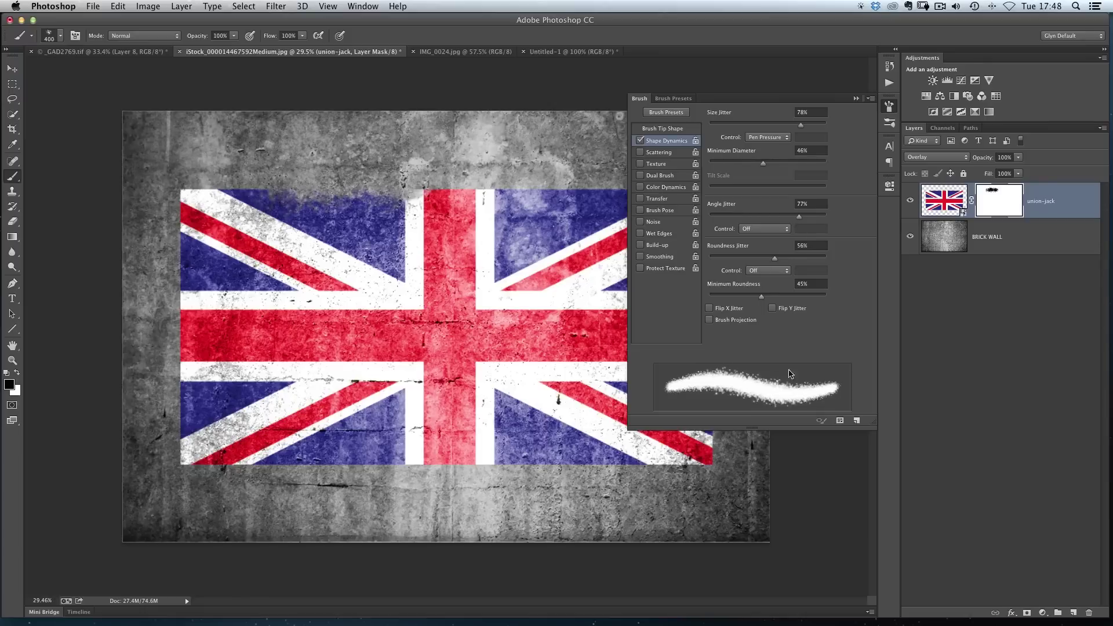
Step: Enable Scattering for the brush, set scatter to 228% and raise the count jitter
{"action": "left_click", "coordinate": [646, 153]}
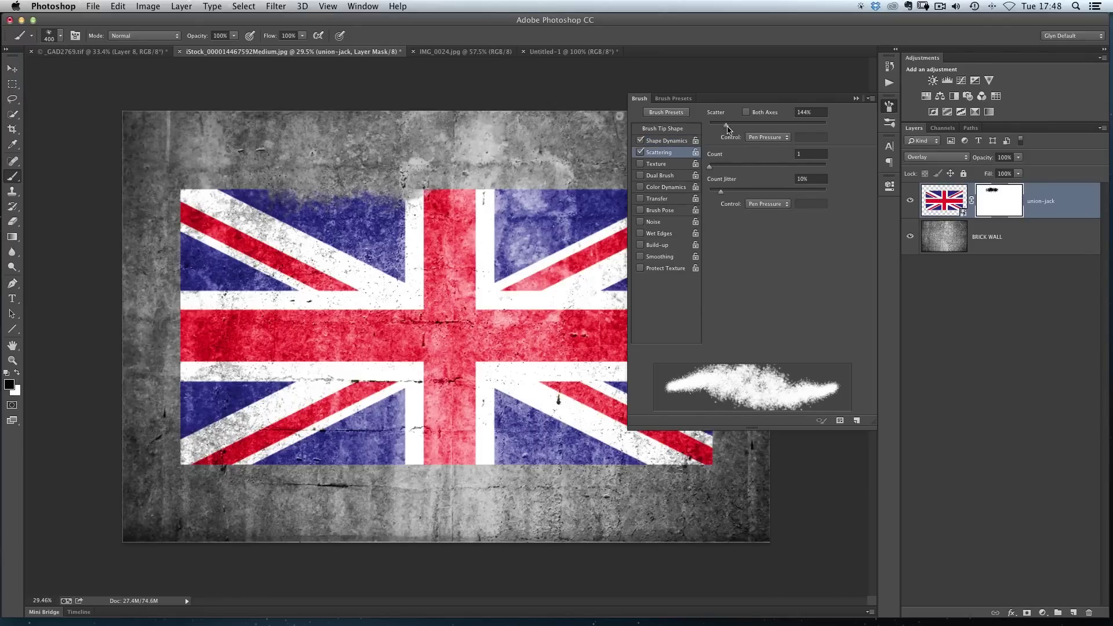
{"action": "left_click_drag", "start_coordinate": [726, 124], "coordinate": [733, 131]}
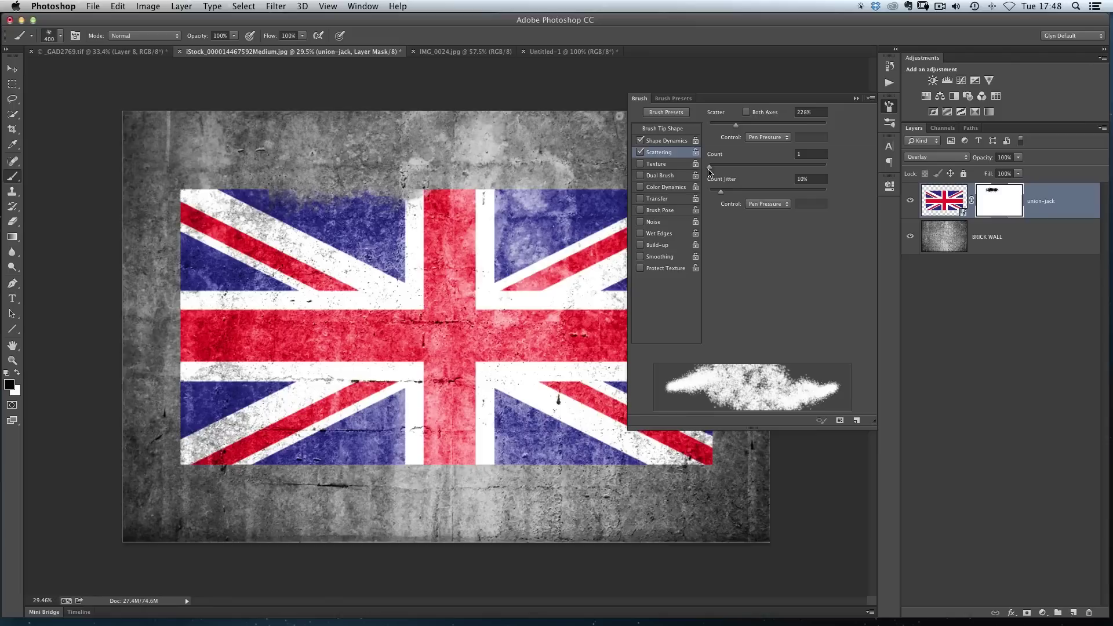
{"action": "left_click_drag", "start_coordinate": [721, 191], "coordinate": [737, 191]}
Step: Enable Transfer for the brush and set the opacity jitter to 73%
{"action": "left_click", "coordinate": [656, 199]}
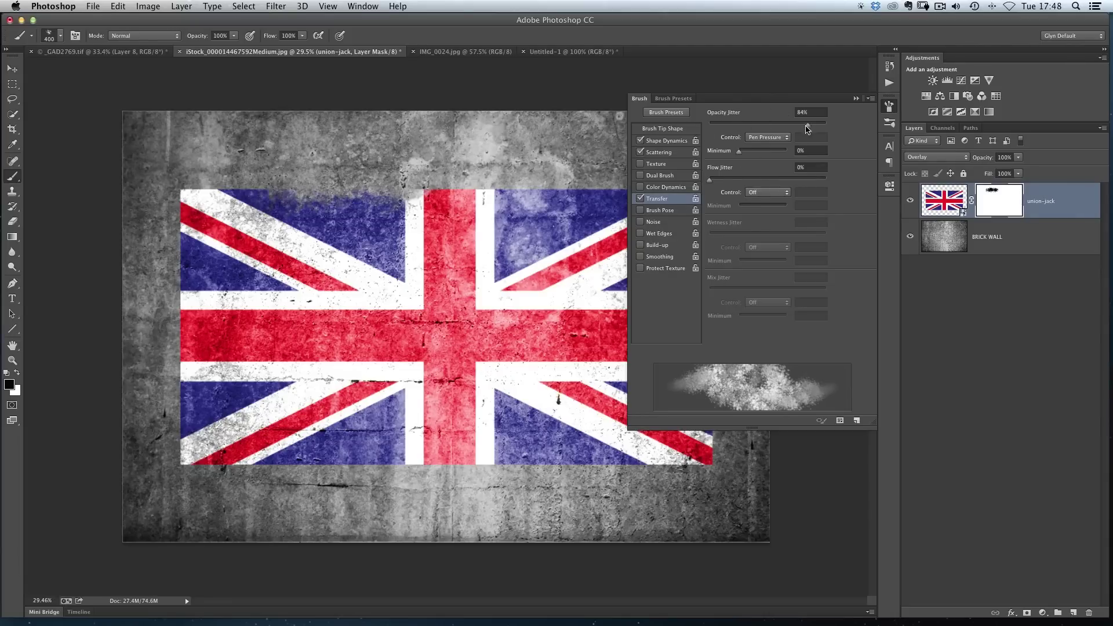
{"action": "mouse_move", "coordinate": [806, 126]}
{"action": "left_mouse_down"}
{"action": "mouse_move", "coordinate": [771, 125]}
{"action": "mouse_move", "coordinate": [801, 124]}
{"action": "left_mouse_up"}
{"action": "left_click_drag", "start_coordinate": [795, 119], "coordinate": [793, 124]}
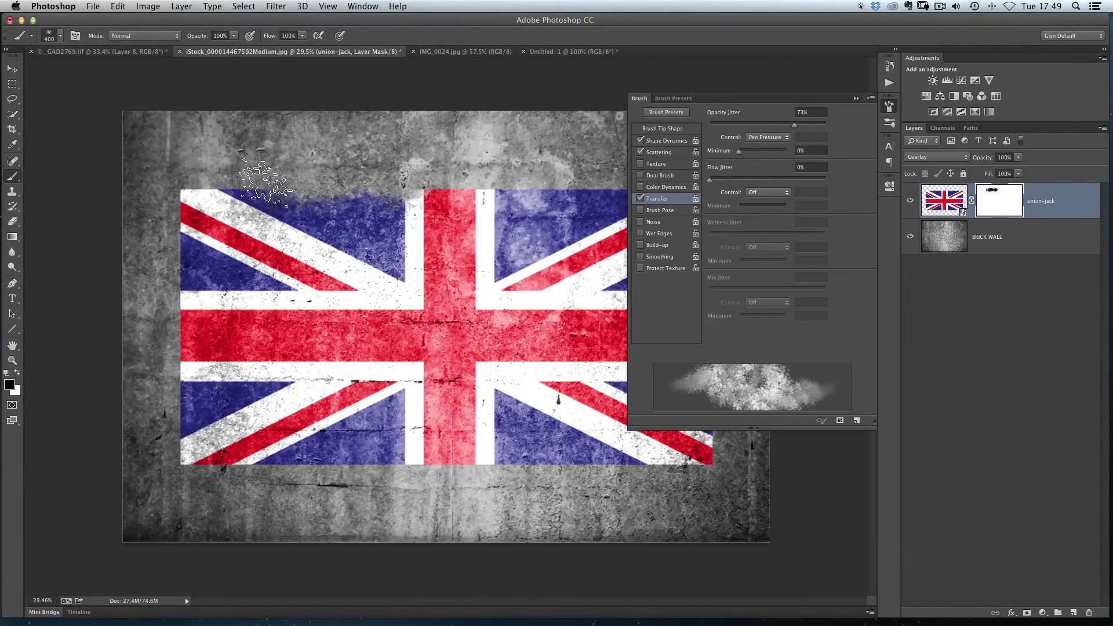
Step: Paint black on the mask over the flag's left side and centre, enlarging the brush to 800 px, to wear the flag away
{"action": "mouse_move", "coordinate": [264, 181]}
{"action": "left_mouse_down"}
{"action": "mouse_move", "coordinate": [232, 187]}
{"action": "mouse_move", "coordinate": [193, 253]}
{"action": "mouse_move", "coordinate": [220, 253]}
{"action": "mouse_move", "coordinate": [200, 327]}
{"action": "mouse_move", "coordinate": [207, 351]}
{"action": "left_mouse_up"}
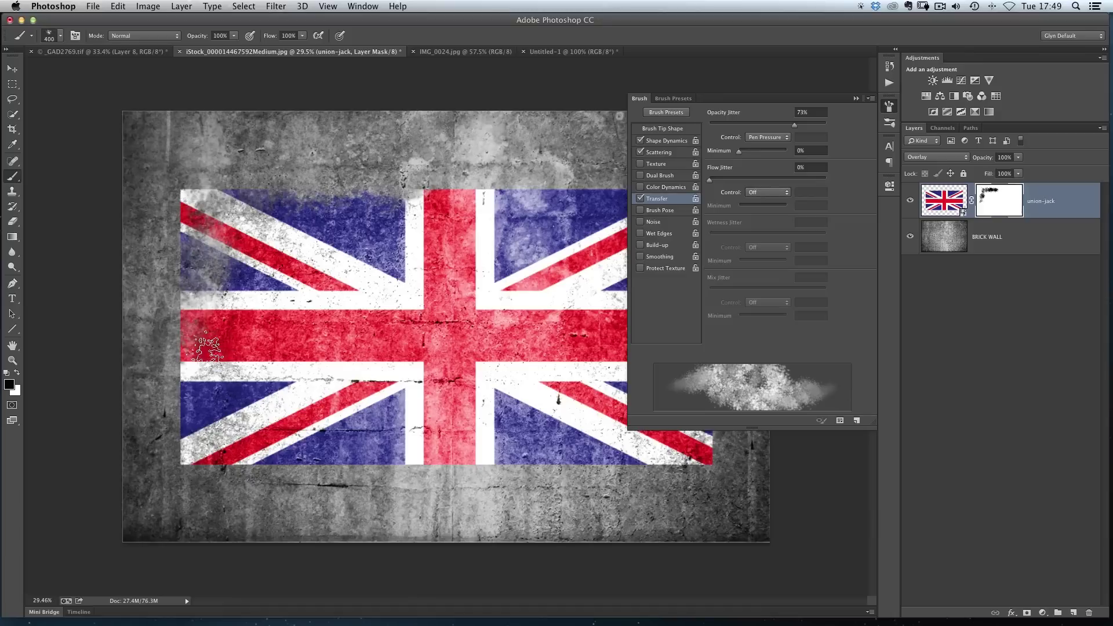
{"action": "key", "text": "bracketright"}
{"action": "key", "text": "bracketright"}
{"action": "key", "text": "bracketright"}
{"action": "key", "text": "bracketright"}
{"action": "mouse_move", "coordinate": [261, 441]}
{"action": "left_mouse_down"}
{"action": "mouse_move", "coordinate": [221, 452]}
{"action": "mouse_move", "coordinate": [186, 429]}
{"action": "mouse_move", "coordinate": [197, 325]}
{"action": "mouse_move", "coordinate": [244, 411]}
{"action": "mouse_move", "coordinate": [405, 475]}
{"action": "mouse_move", "coordinate": [495, 452]}
{"action": "mouse_move", "coordinate": [457, 324]}
{"action": "mouse_move", "coordinate": [406, 417]}
{"action": "mouse_move", "coordinate": [464, 347]}
{"action": "left_mouse_up"}
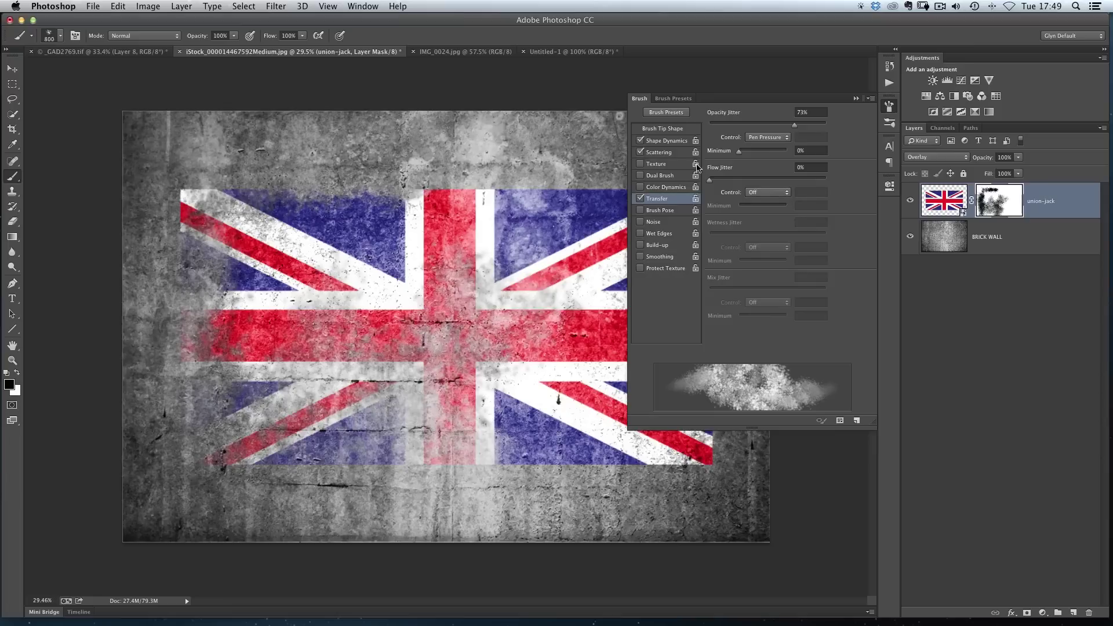
Step: Close the brush settings, distress the flag's right half and lower-left area on the mask, and switch to the Move tool
{"action": "left_click", "coordinate": [889, 108]}
{"action": "mouse_move", "coordinate": [707, 255]}
{"action": "left_mouse_down"}
{"action": "mouse_move", "coordinate": [713, 418]}
{"action": "mouse_move", "coordinate": [661, 436]}
{"action": "mouse_move", "coordinate": [654, 455]}
{"action": "mouse_move", "coordinate": [566, 455]}
{"action": "mouse_move", "coordinate": [556, 429]}
{"action": "mouse_move", "coordinate": [599, 330]}
{"action": "mouse_move", "coordinate": [675, 363]}
{"action": "mouse_move", "coordinate": [686, 327]}
{"action": "mouse_move", "coordinate": [526, 245]}
{"action": "mouse_move", "coordinate": [629, 212]}
{"action": "mouse_move", "coordinate": [610, 176]}
{"action": "mouse_move", "coordinate": [691, 201]}
{"action": "mouse_move", "coordinate": [680, 187]}
{"action": "mouse_move", "coordinate": [704, 231]}
{"action": "mouse_move", "coordinate": [691, 360]}
{"action": "mouse_move", "coordinate": [584, 348]}
{"action": "mouse_move", "coordinate": [542, 317]}
{"action": "mouse_move", "coordinate": [614, 349]}
{"action": "mouse_move", "coordinate": [481, 370]}
{"action": "mouse_move", "coordinate": [408, 367]}
{"action": "mouse_move", "coordinate": [357, 342]}
{"action": "mouse_move", "coordinate": [270, 345]}
{"action": "mouse_move", "coordinate": [324, 253]}
{"action": "mouse_move", "coordinate": [270, 177]}
{"action": "mouse_move", "coordinate": [196, 183]}
{"action": "mouse_move", "coordinate": [346, 187]}
{"action": "mouse_move", "coordinate": [405, 176]}
{"action": "mouse_move", "coordinate": [485, 191]}
{"action": "mouse_move", "coordinate": [357, 220]}
{"action": "mouse_move", "coordinate": [538, 200]}
{"action": "left_mouse_up"}
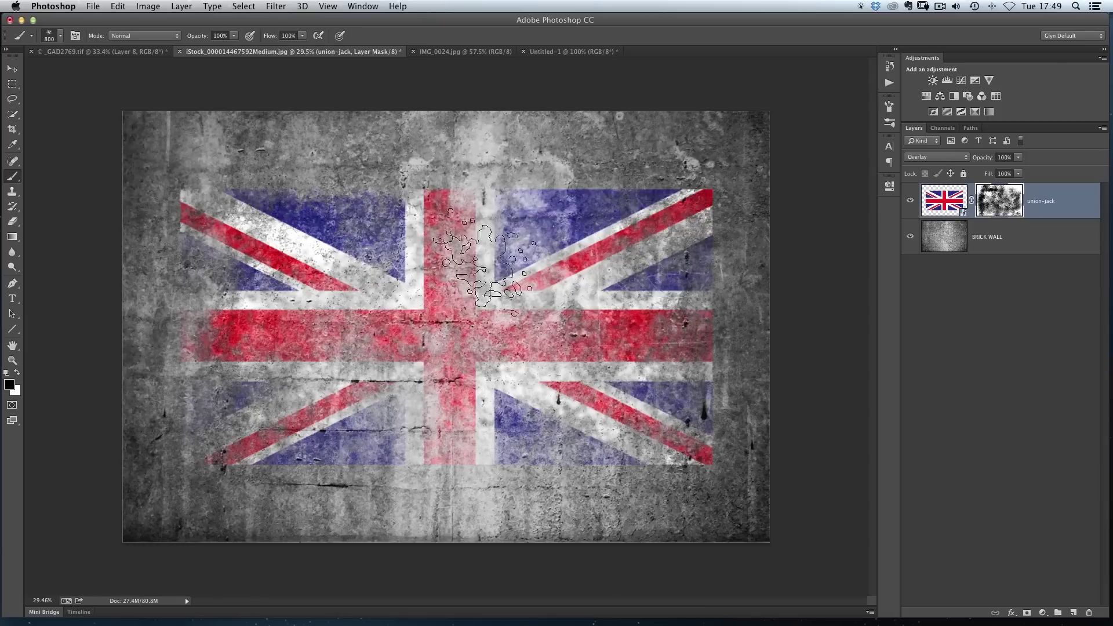
{"action": "mouse_move", "coordinate": [238, 406]}
{"action": "left_mouse_down"}
{"action": "mouse_move", "coordinate": [319, 492]}
{"action": "mouse_move", "coordinate": [307, 481]}
{"action": "mouse_move", "coordinate": [302, 493]}
{"action": "mouse_move", "coordinate": [394, 491]}
{"action": "left_mouse_up"}
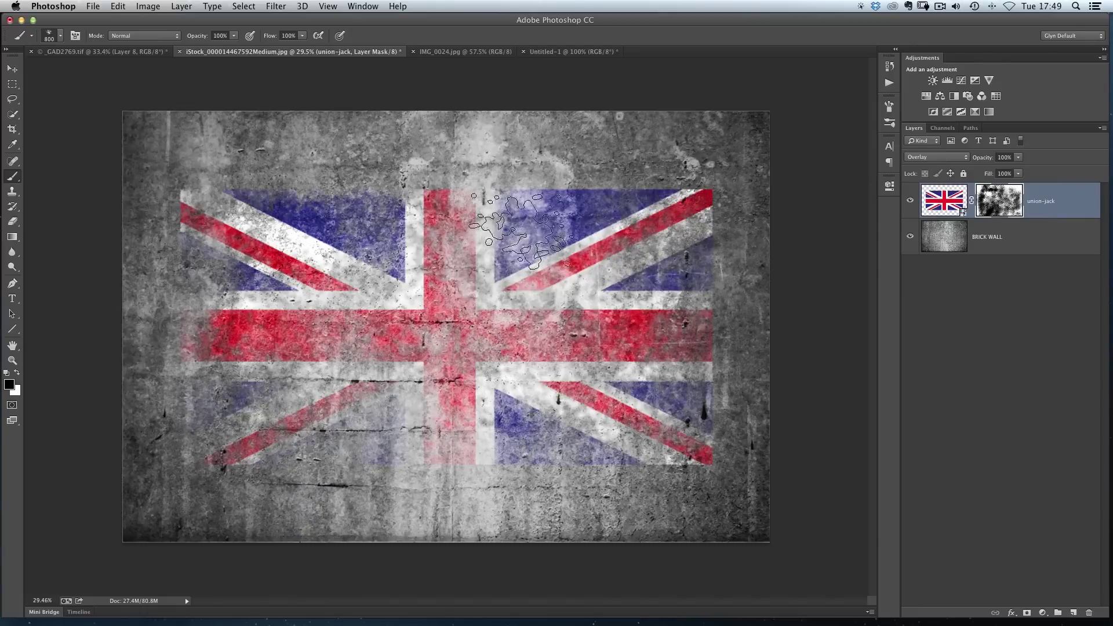
{"action": "key", "text": "v"}
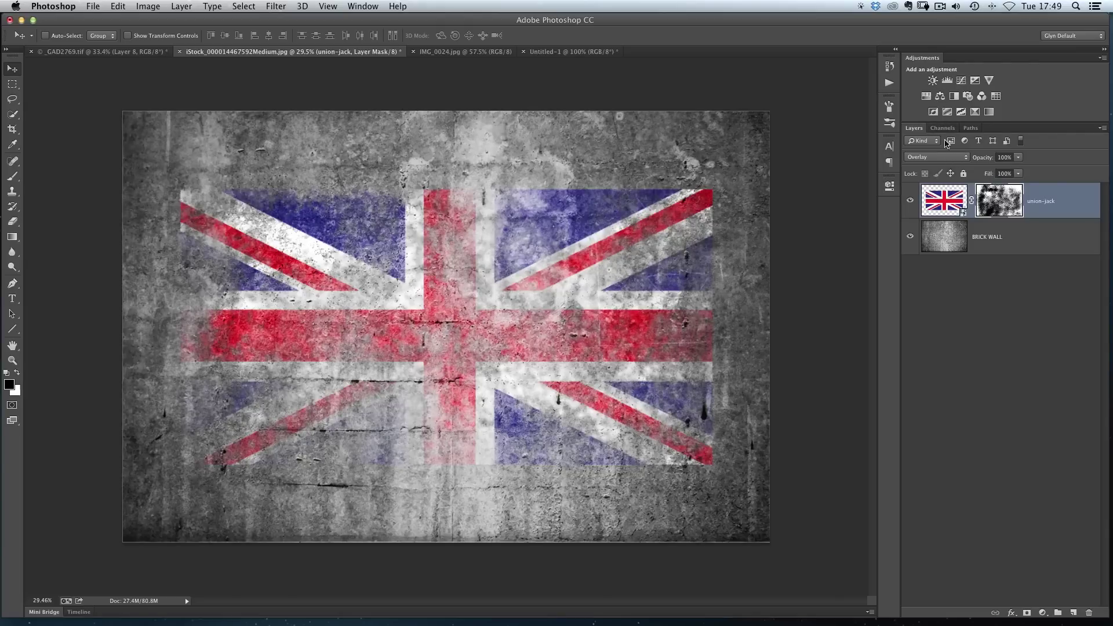
Step: Add a Hue/Saturation adjustment layer above the union-jack layer and clip it so it affects only the flag
{"action": "left_click", "coordinate": [926, 97]}
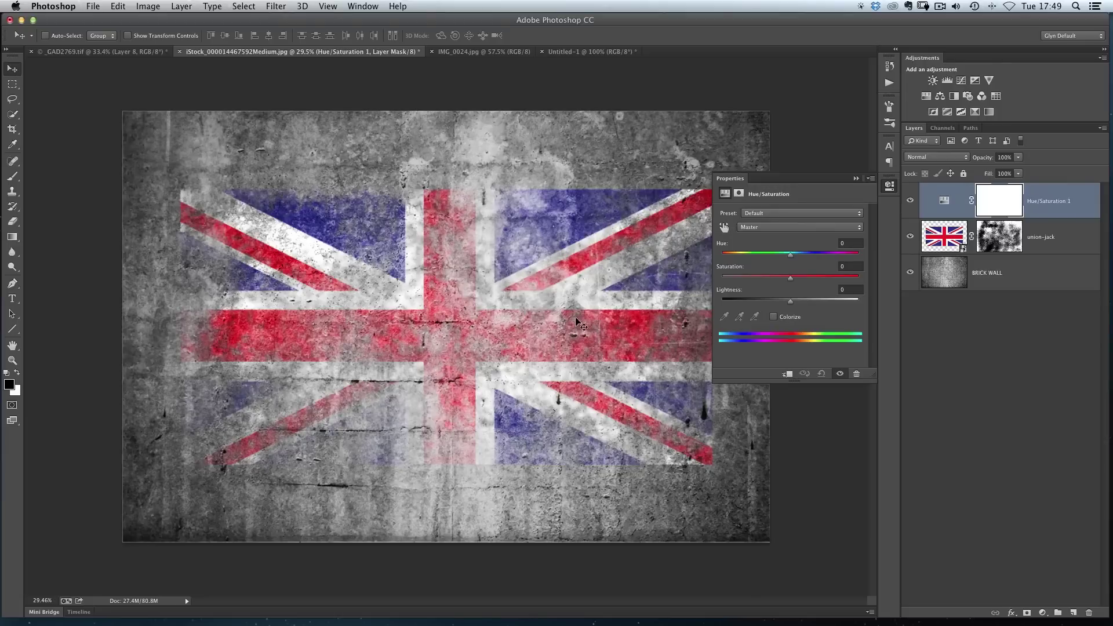
{"action": "left_click", "coordinate": [788, 375]}
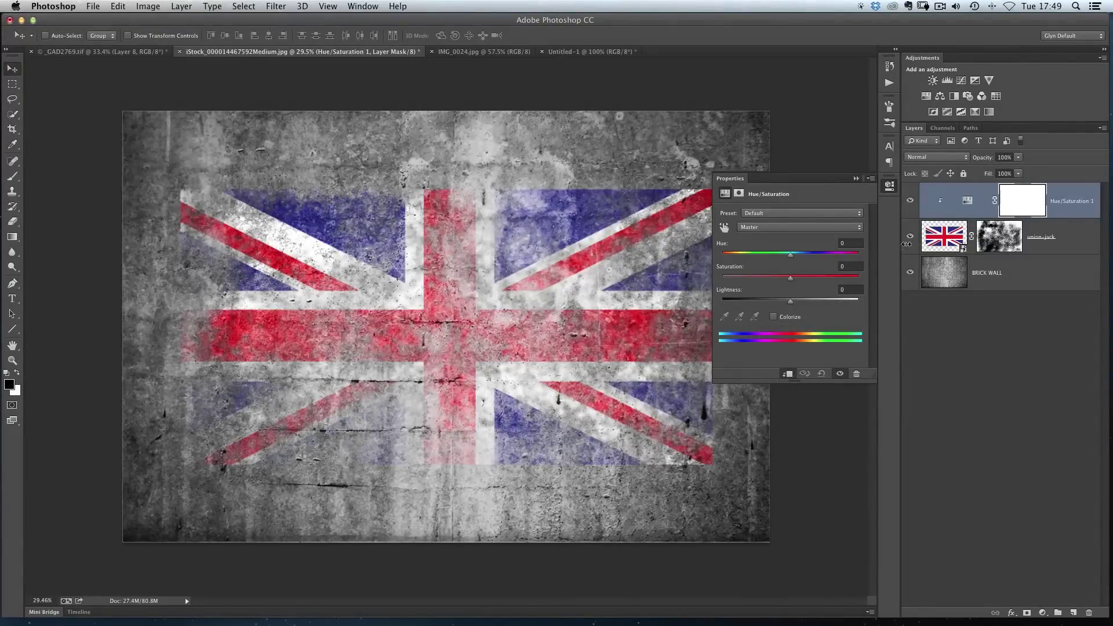
{"action": "left_click", "coordinate": [939, 201]}
{"action": "left_click", "coordinate": [788, 375]}
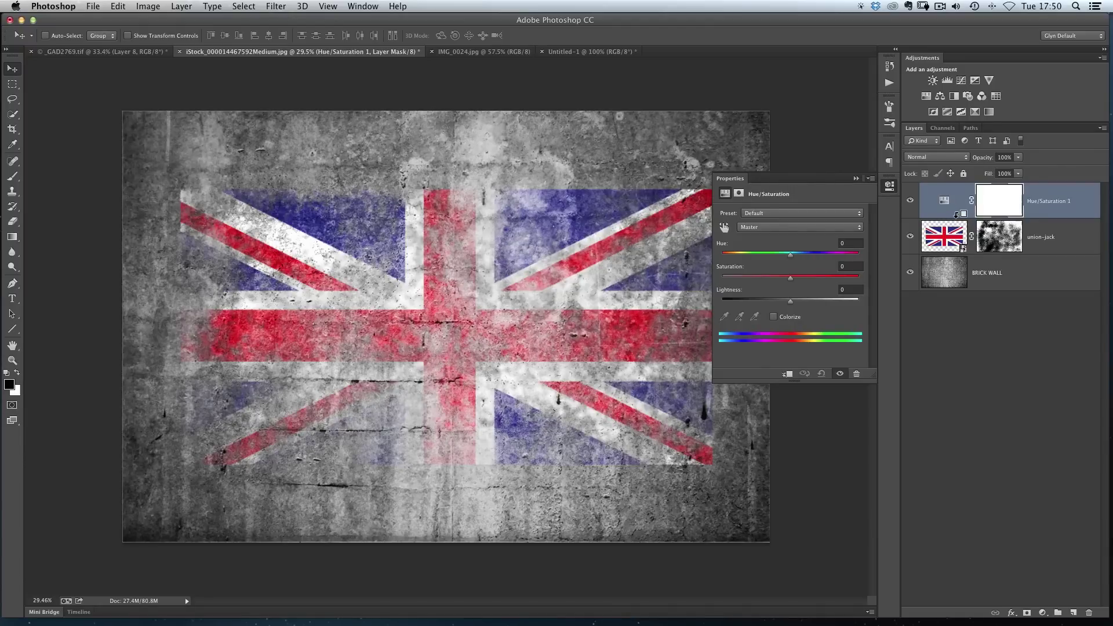
{"action": "left_click", "coordinate": [956, 214], "text": "alt"}
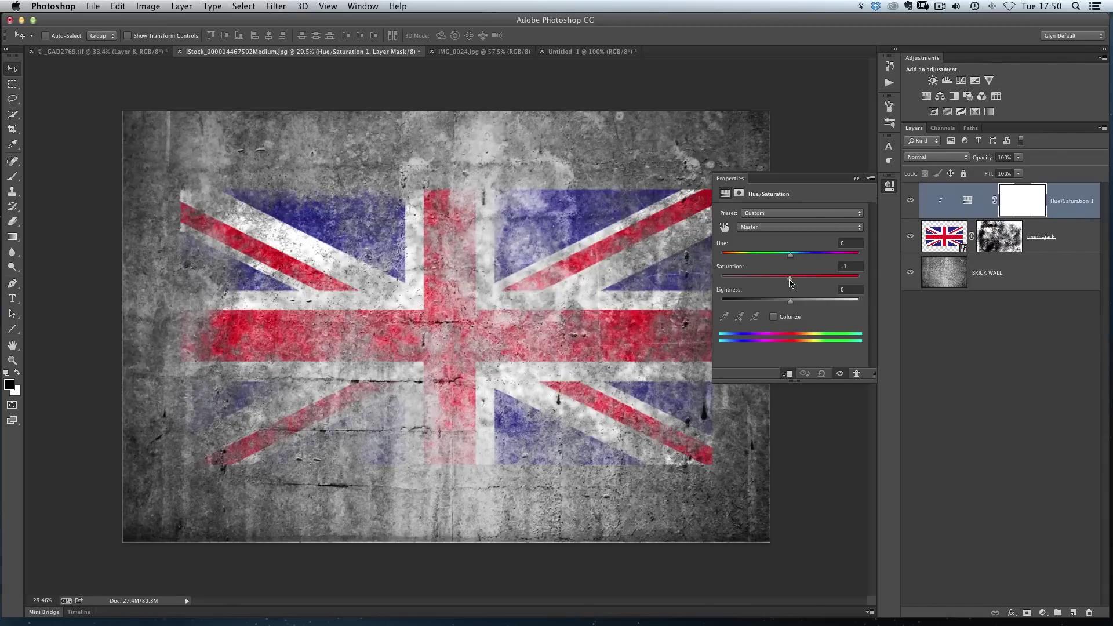
Step: Lower the clipped adjustment's saturation to mute the flag's reds and blues, and view IMG_0024.jpg for comparison before returning to the wall document
{"action": "left_click_drag", "start_coordinate": [781, 280], "coordinate": [748, 280]}
{"action": "left_click", "coordinate": [888, 185]}
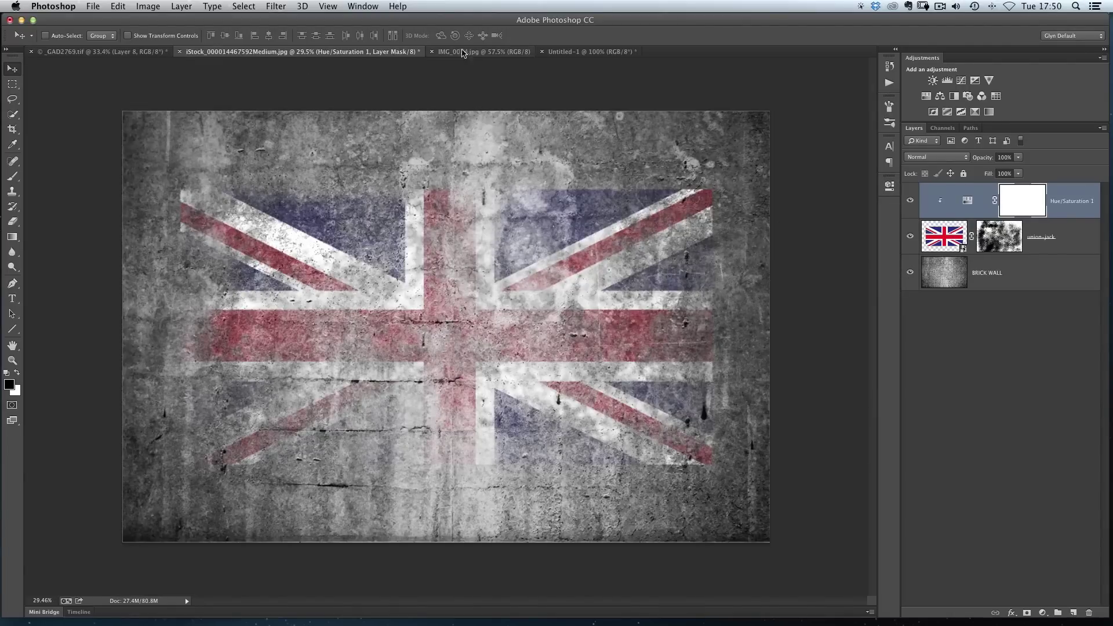
{"action": "left_click", "coordinate": [464, 52]}
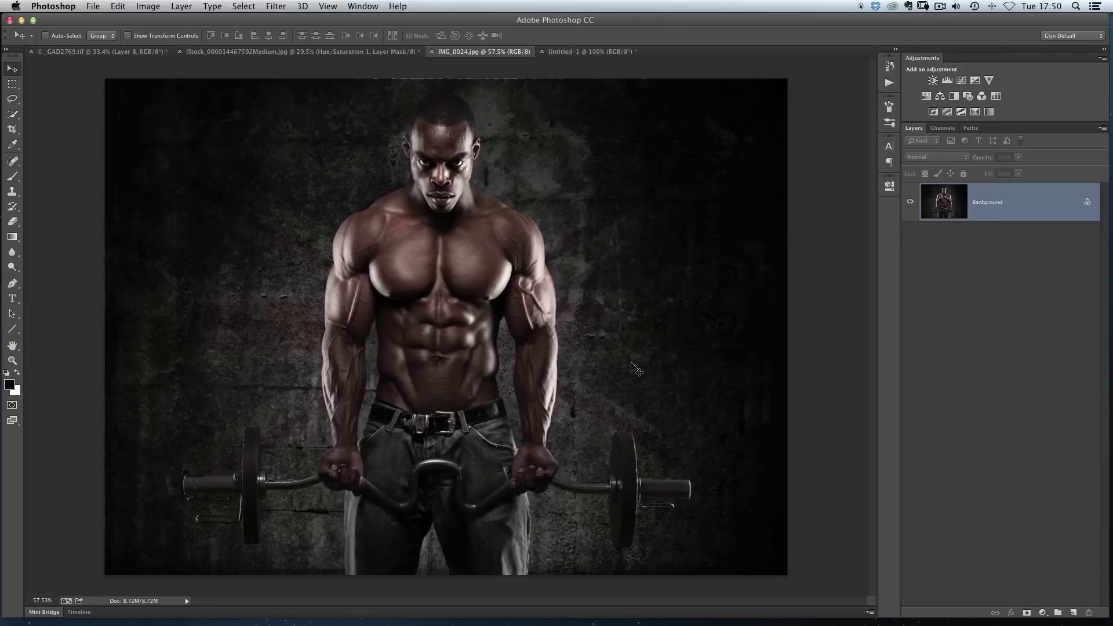
{"action": "left_click", "coordinate": [365, 53]}
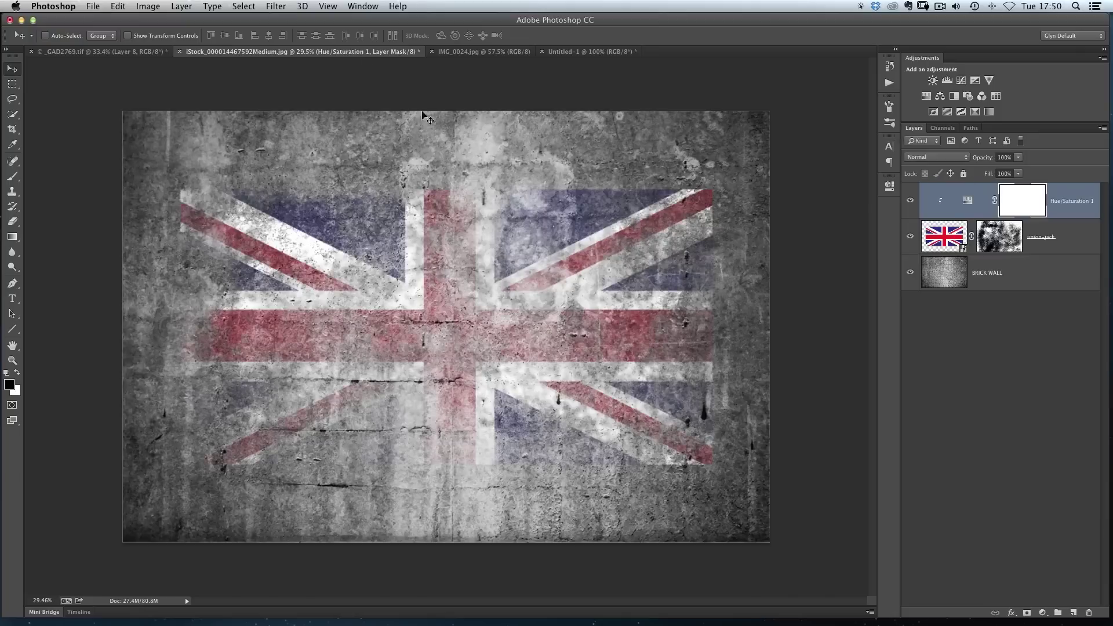